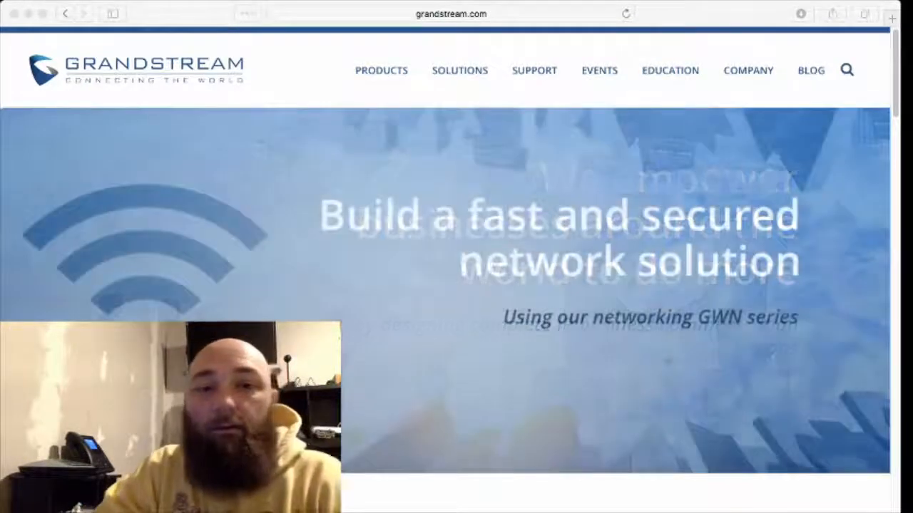
Switch to the UCM6204 Configuration browser tab to show the System Status dashboard
click(173, 24)
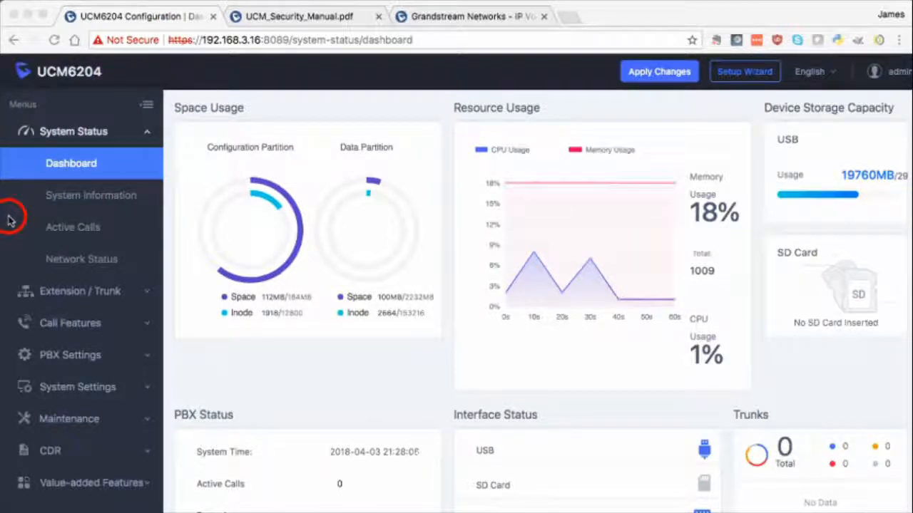
Open Maintenance > Change Information and enter the current admin password
click(61, 420)
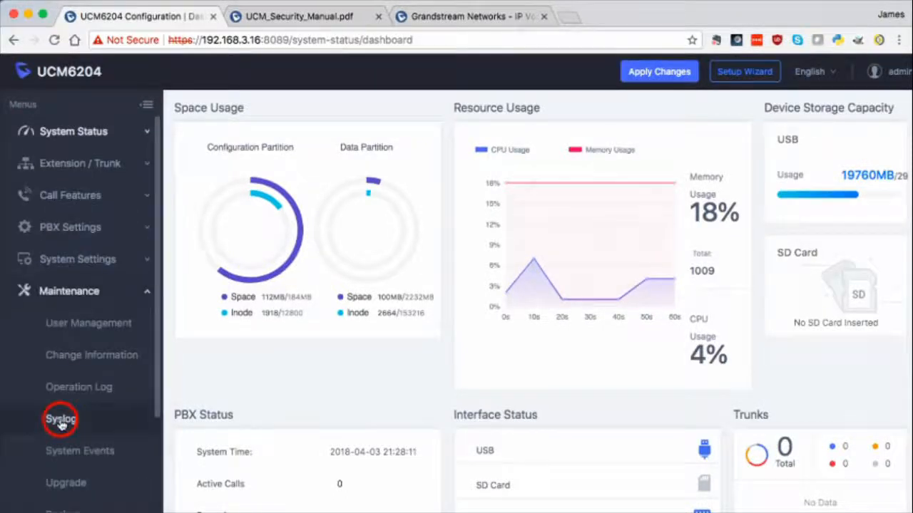
click(80, 362)
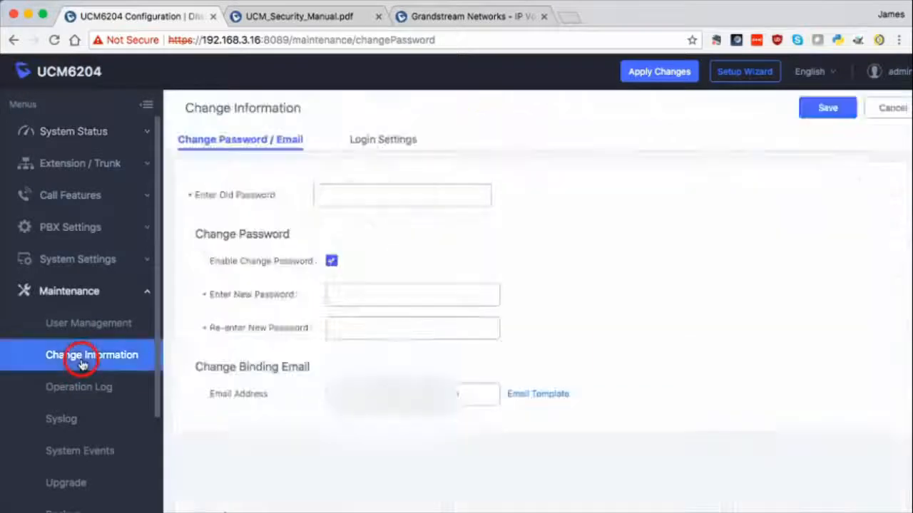
click(350, 199)
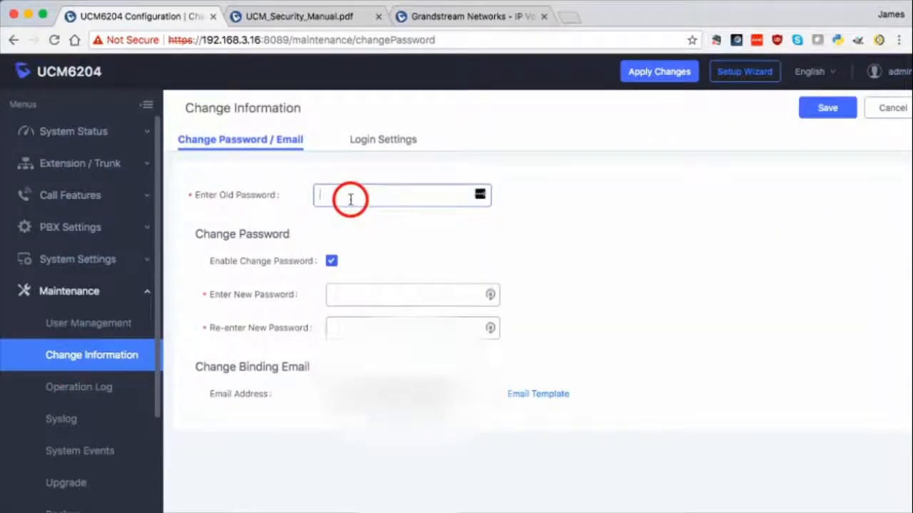
text(********)
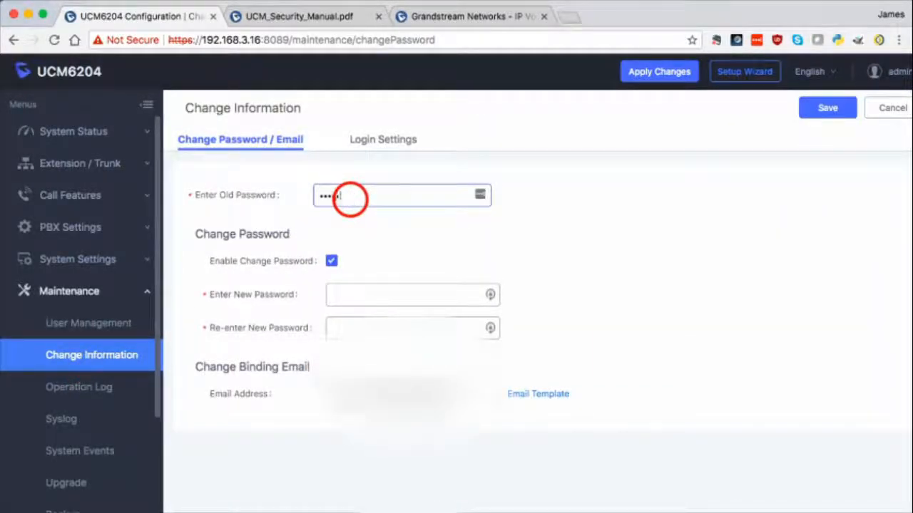
text(**)
Enter the new admin password and retype it in the confirmation field
click(378, 294)
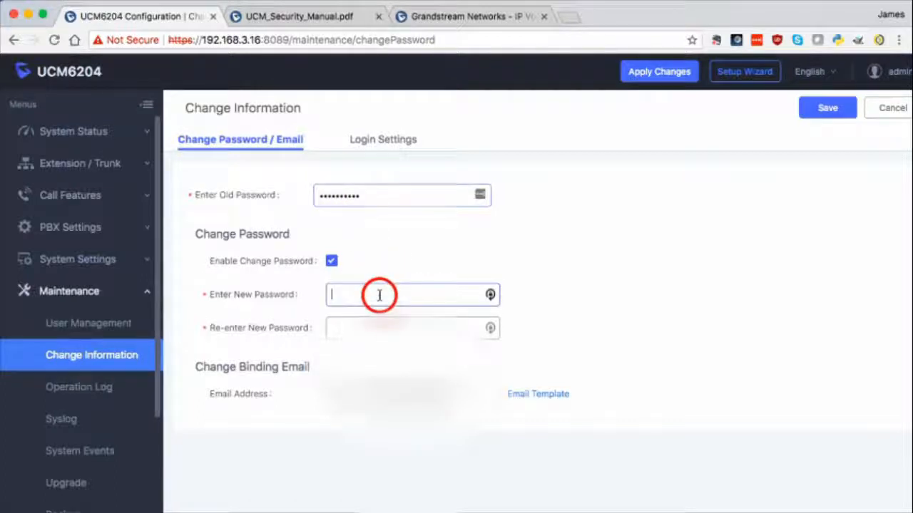
text(******)
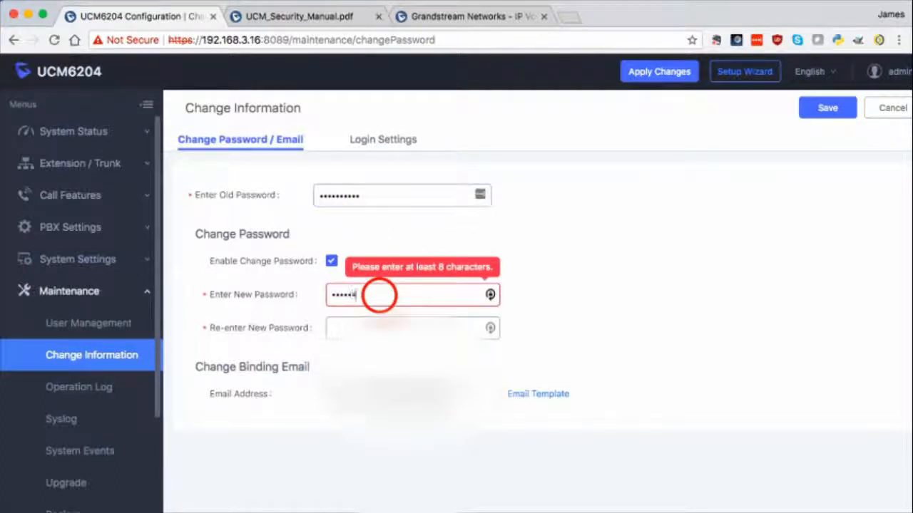
text(****)
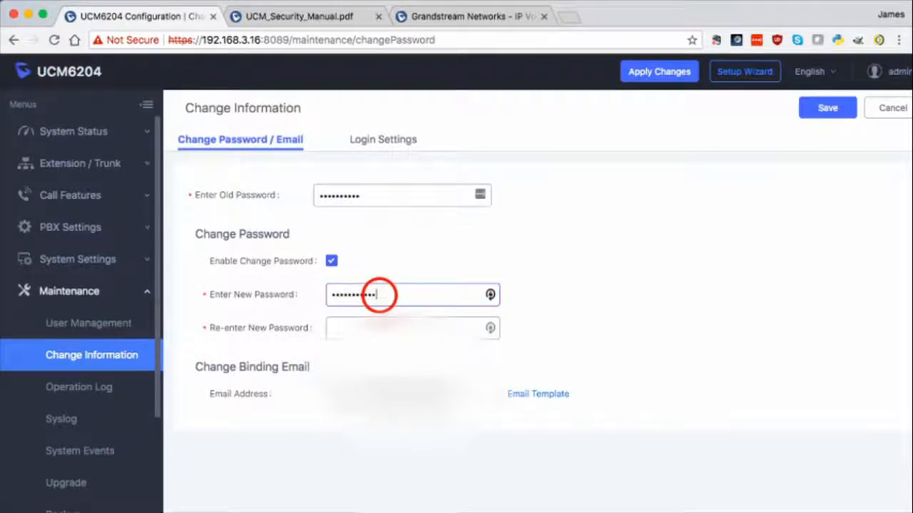
click(378, 327)
text(********)
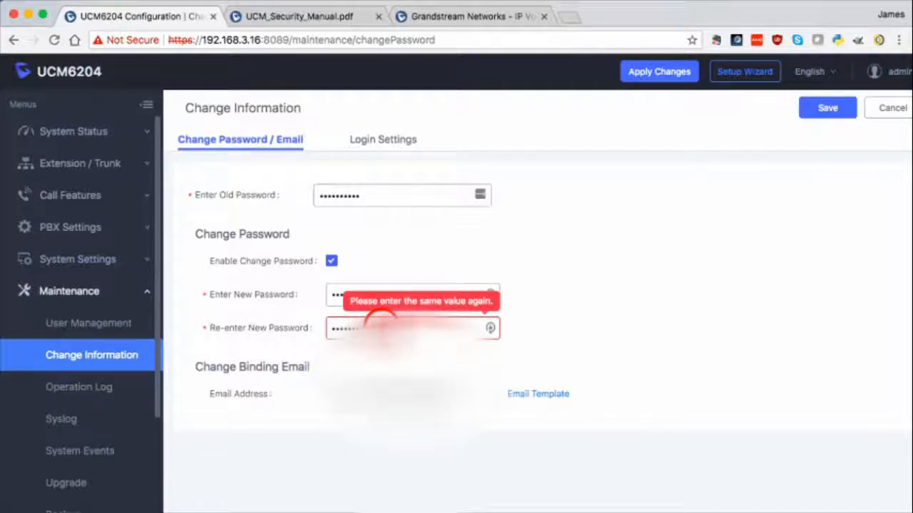
key(BackSpace)
key(BackSpace)
key(BackSpace)
key(BackSpace)
key(BackSpace)
key(BackSpace)
key(BackSpace)
key(BackSpace)
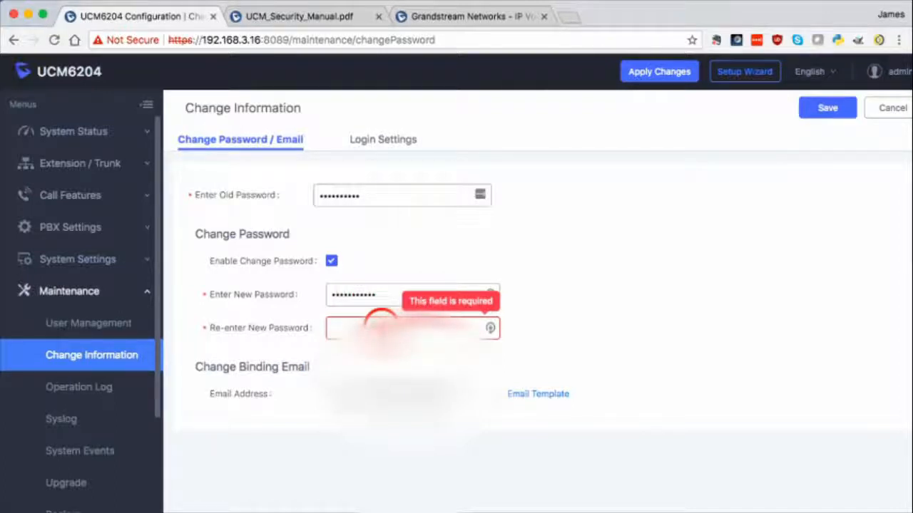
text(********)
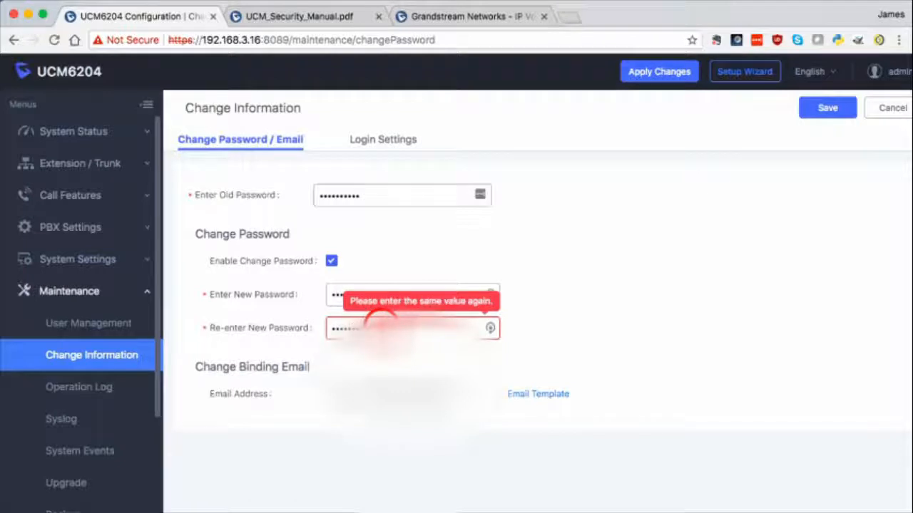
text(****)
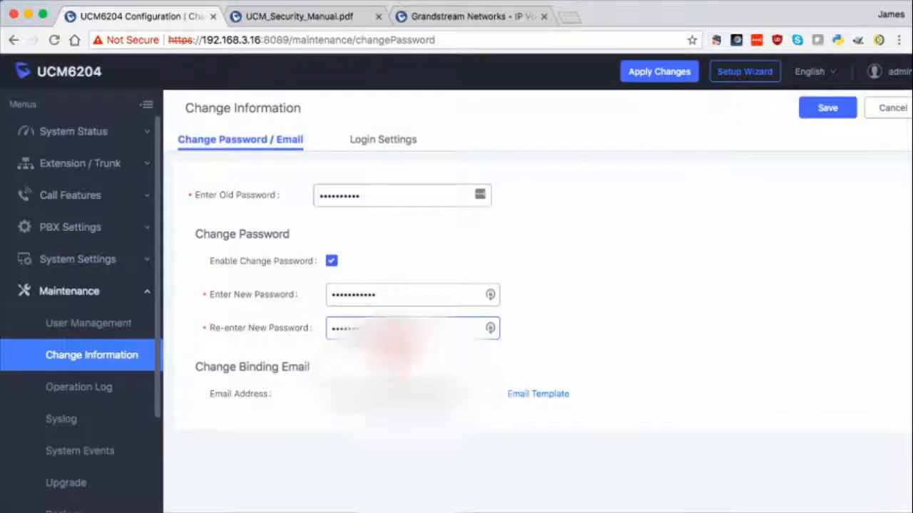
Save the new password, log back in as admin with it, and decline LastPass saving
click(822, 108)
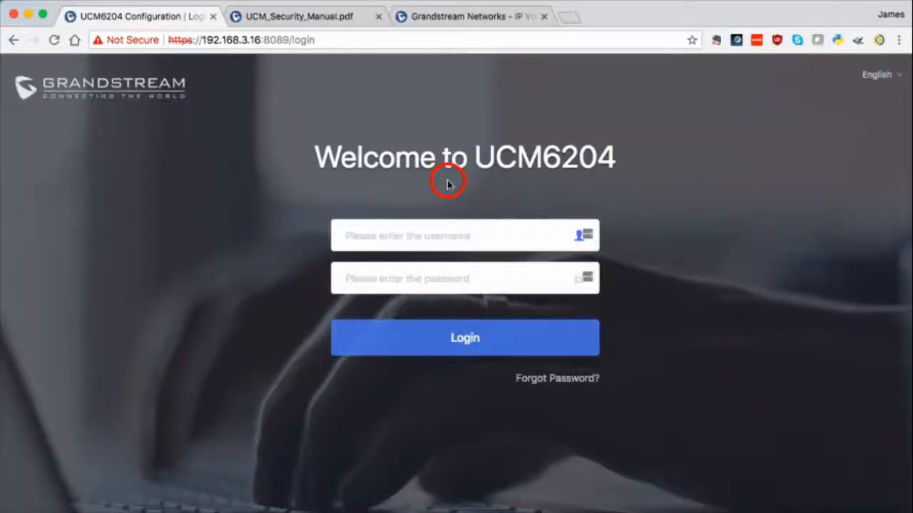
text(admi)
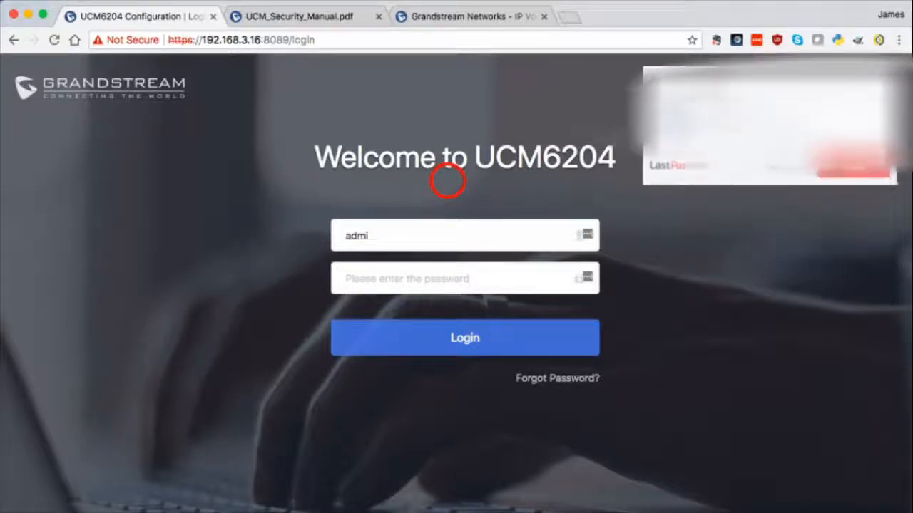
click(781, 167)
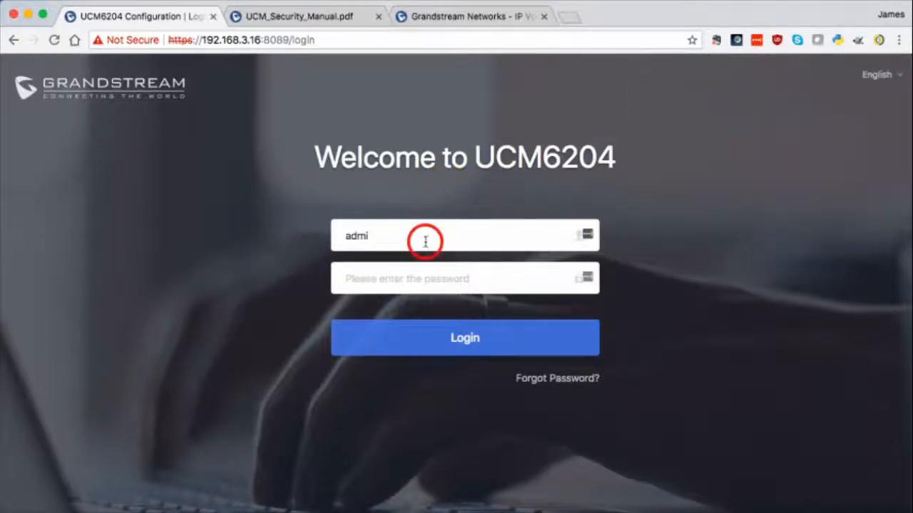
text(n)
key(Tab)
text(a********)
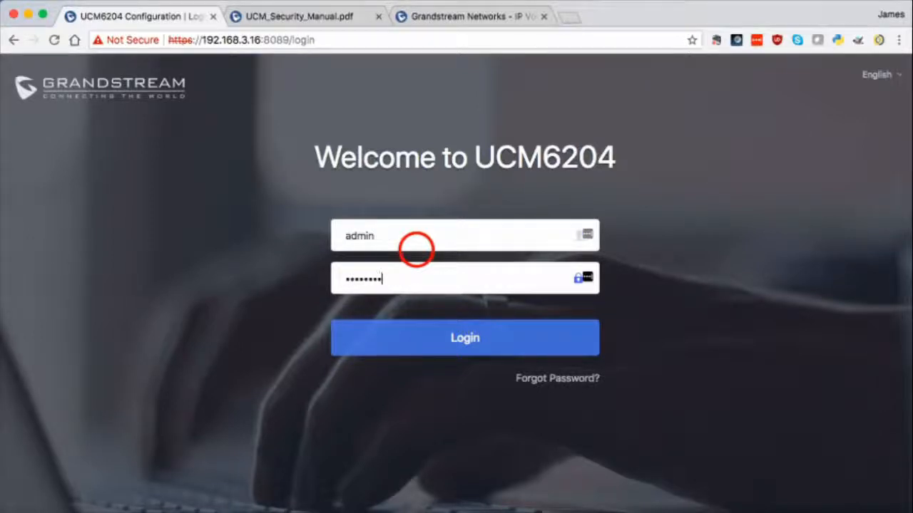
text(*)
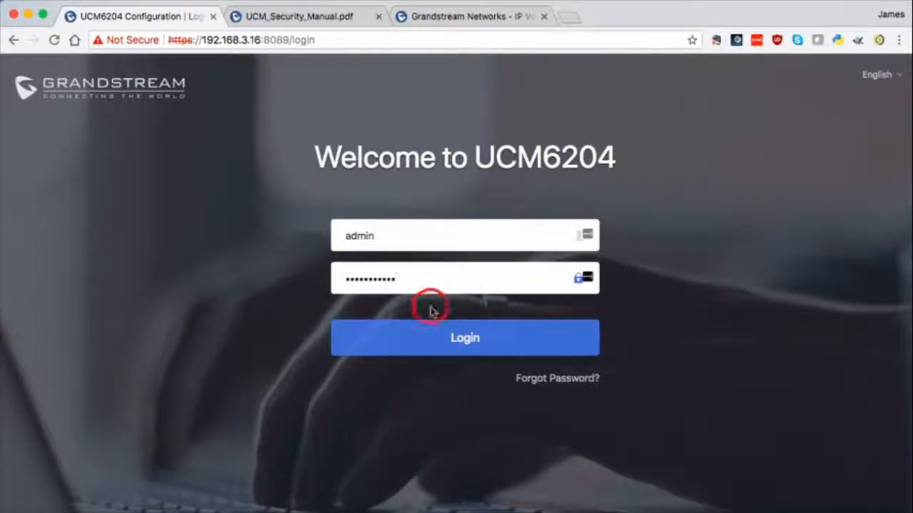
click(449, 338)
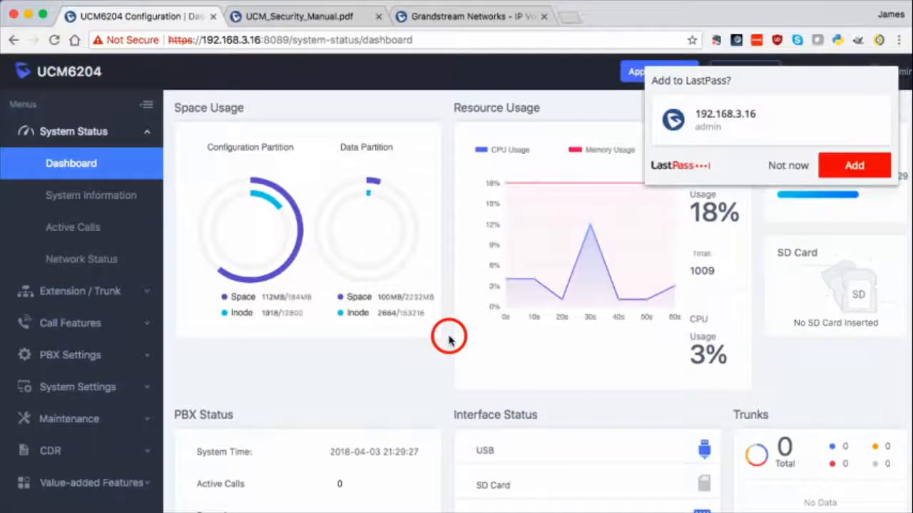
click(795, 165)
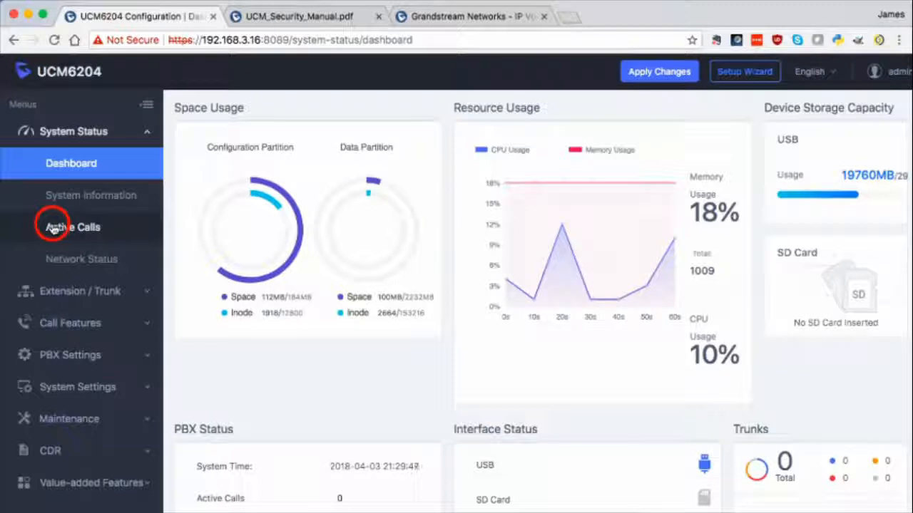
In HTTP Server settings, turn port 80 redirection off and back on, save, and cancel the reload
click(59, 390)
click(94, 291)
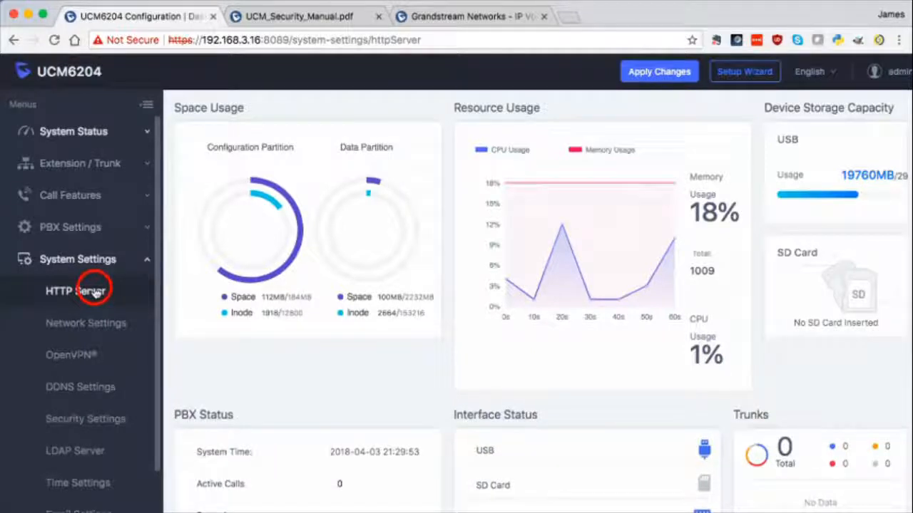
click(338, 276)
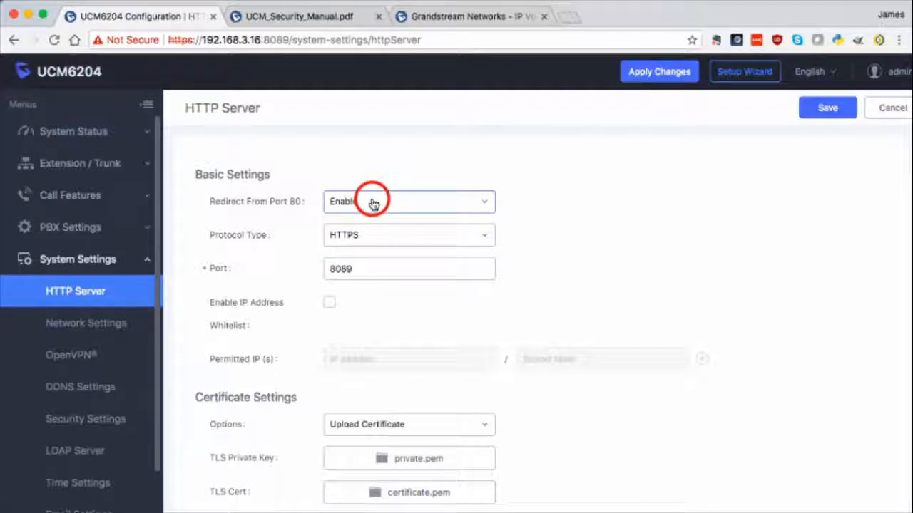
click(405, 203)
click(397, 249)
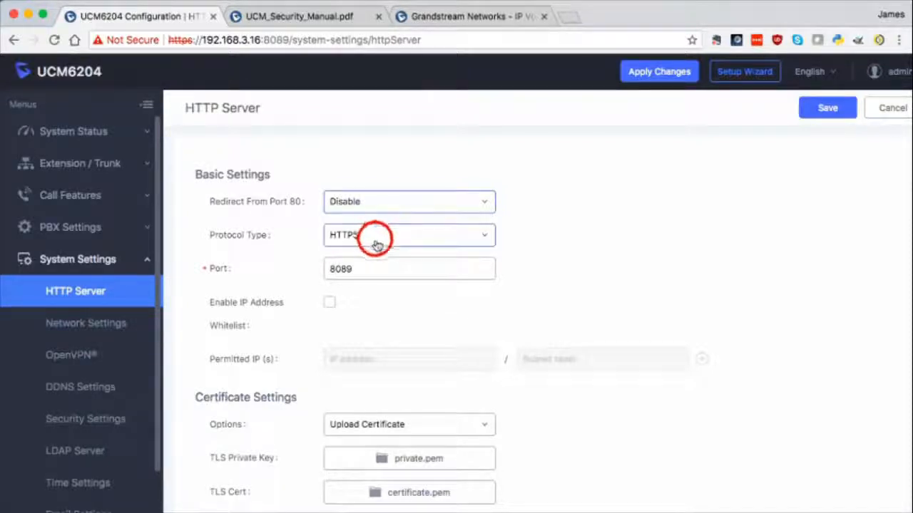
double_click(381, 271)
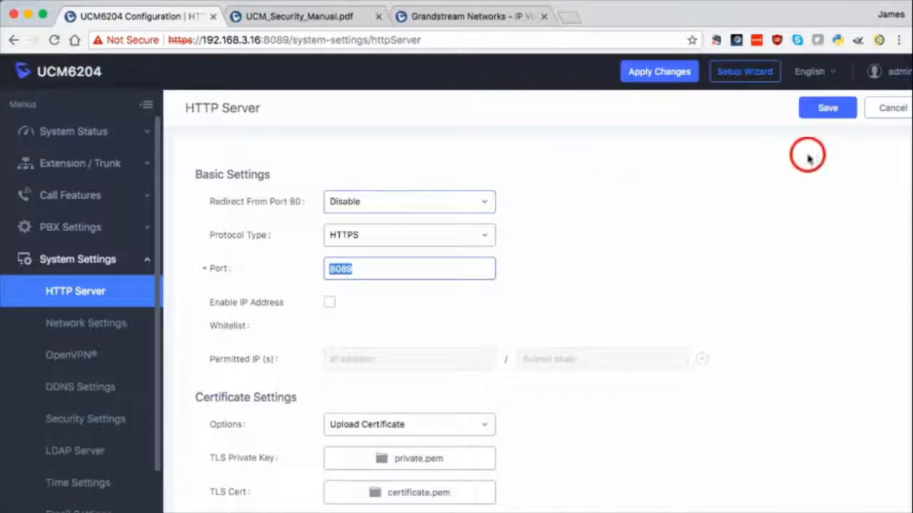
click(338, 205)
click(348, 229)
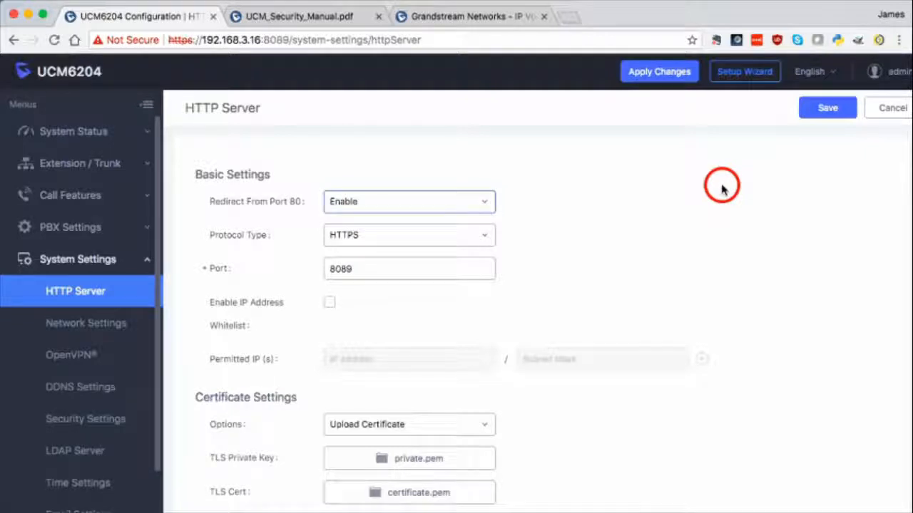
click(821, 107)
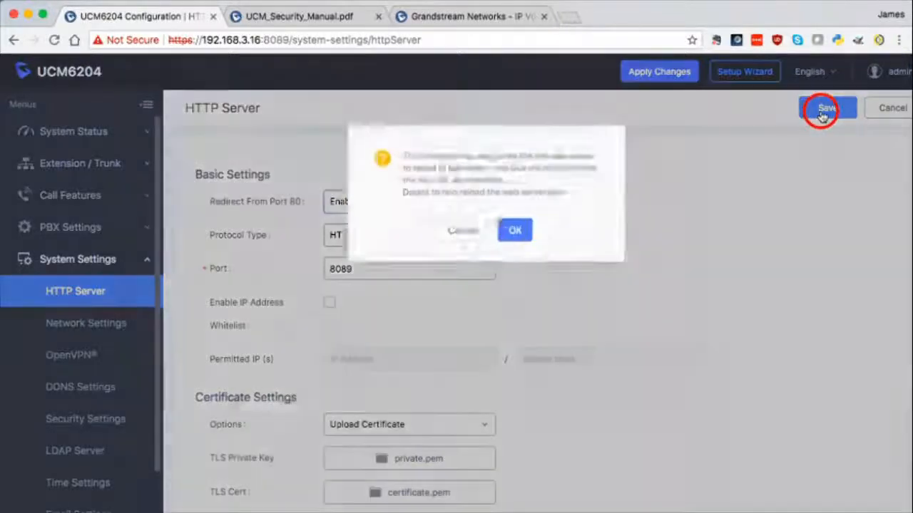
click(432, 237)
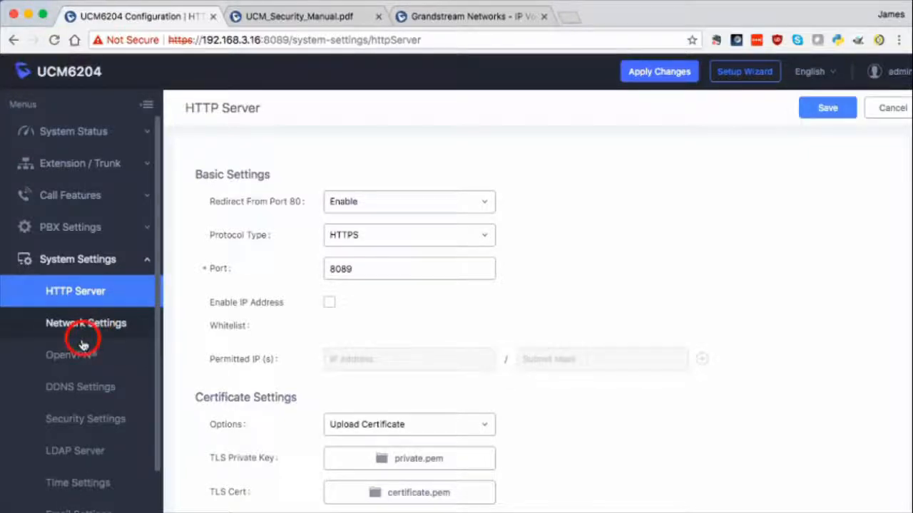
Open the Security Settings page from the System Settings sidebar list
click(66, 257)
click(55, 261)
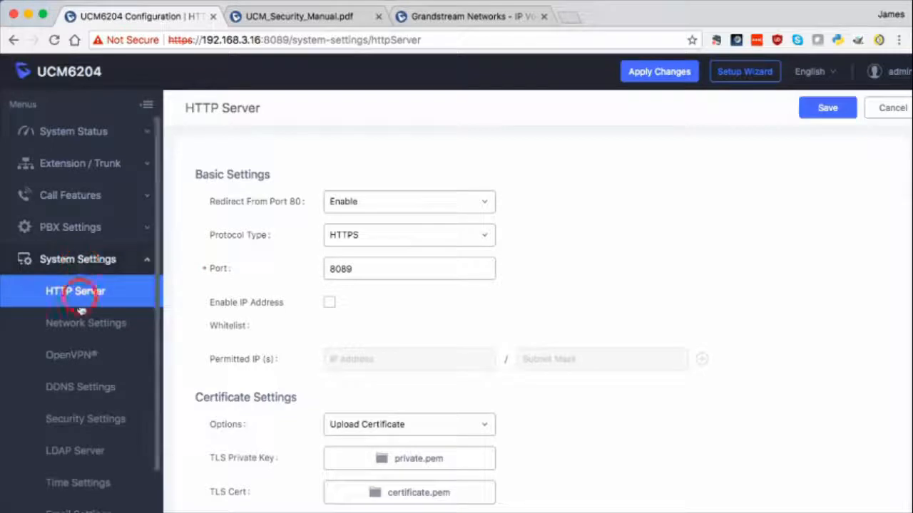
click(91, 423)
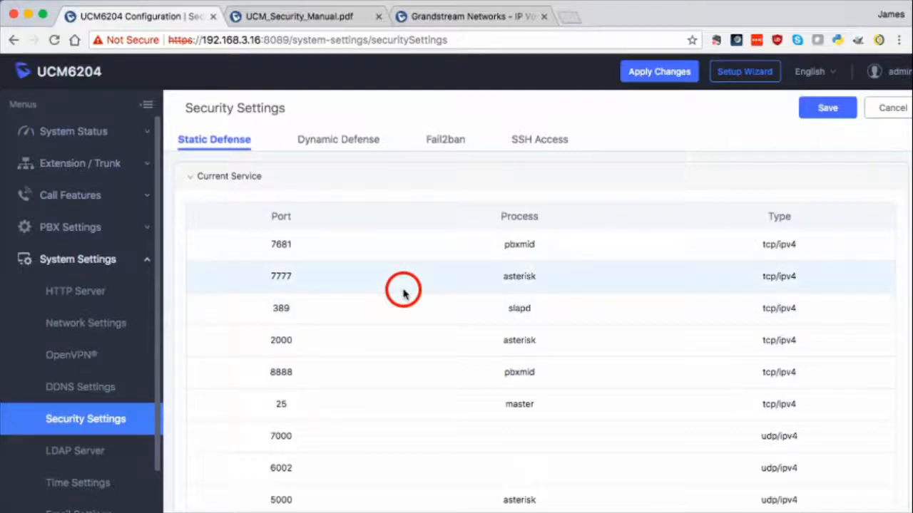
scroll(417, 283, up, 1)
scroll(417, 284, left, 5)
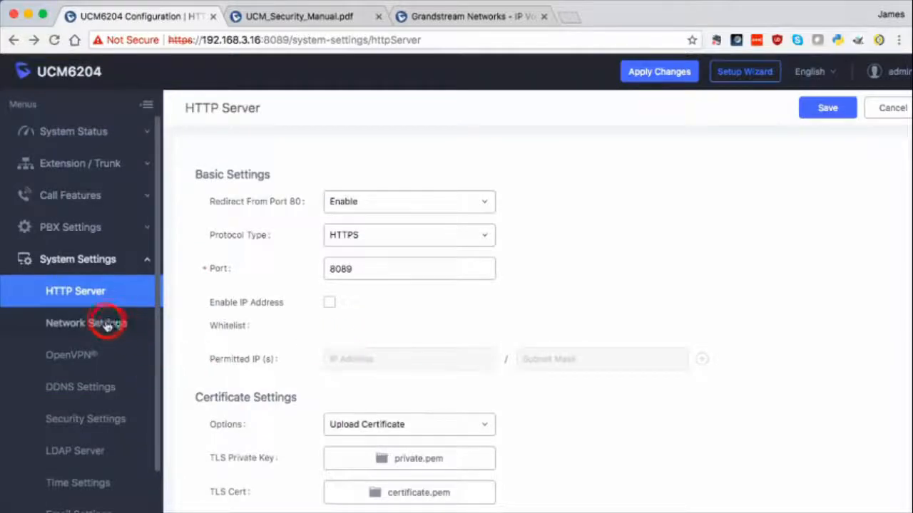
click(103, 421)
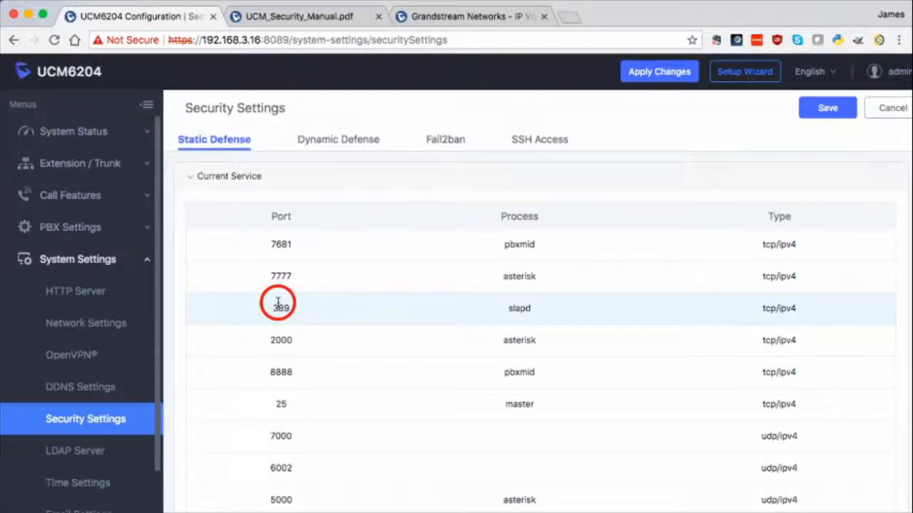
Check Dynamic Defense (enabled, 120 s blacklist interval, threshold 100), then view Fail2ban settings
click(314, 146)
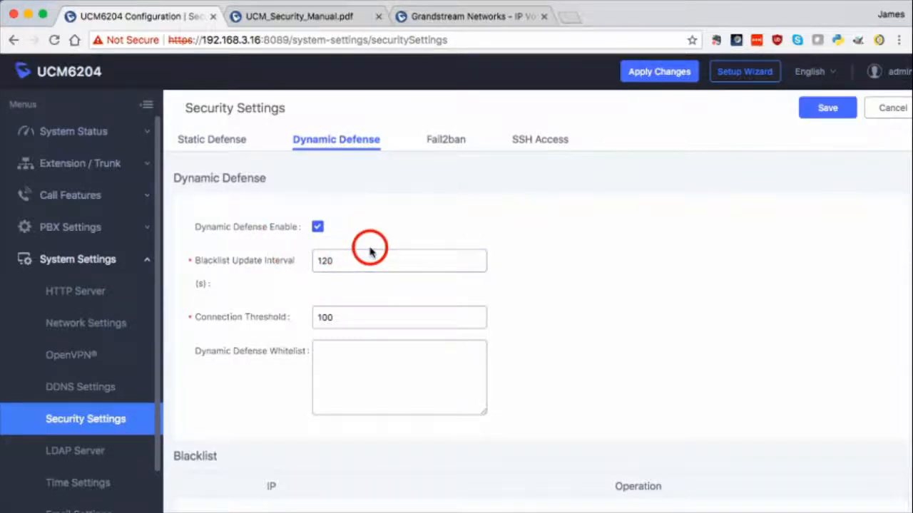
click(457, 143)
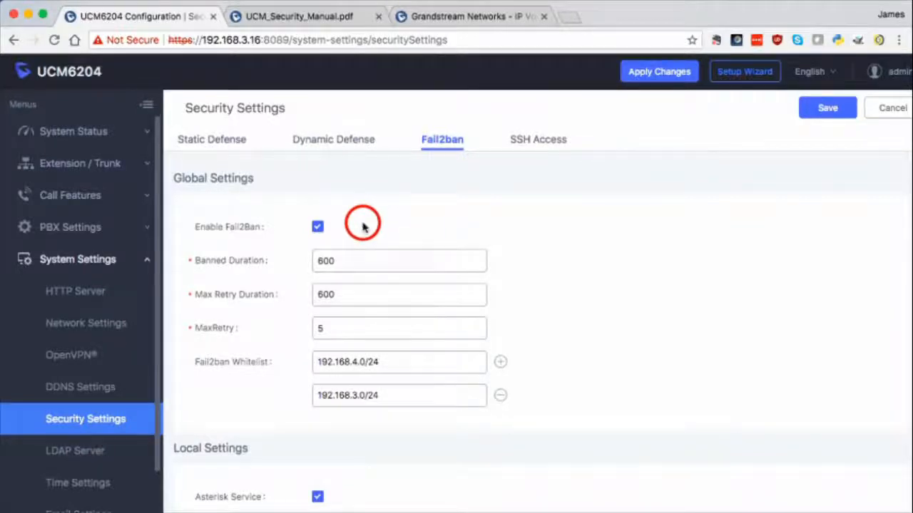
Review the Fail2ban Banned Duration value, then view SSH Access, which stays disabled
click(374, 259)
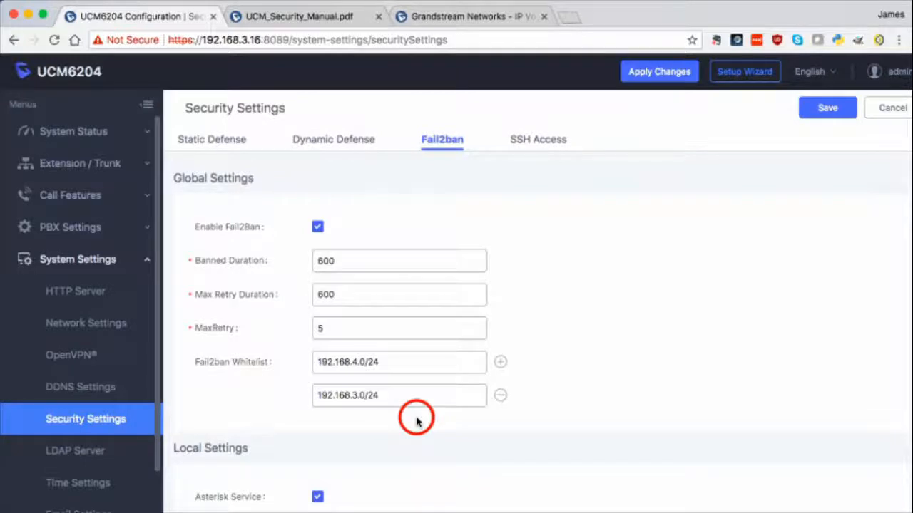
click(546, 150)
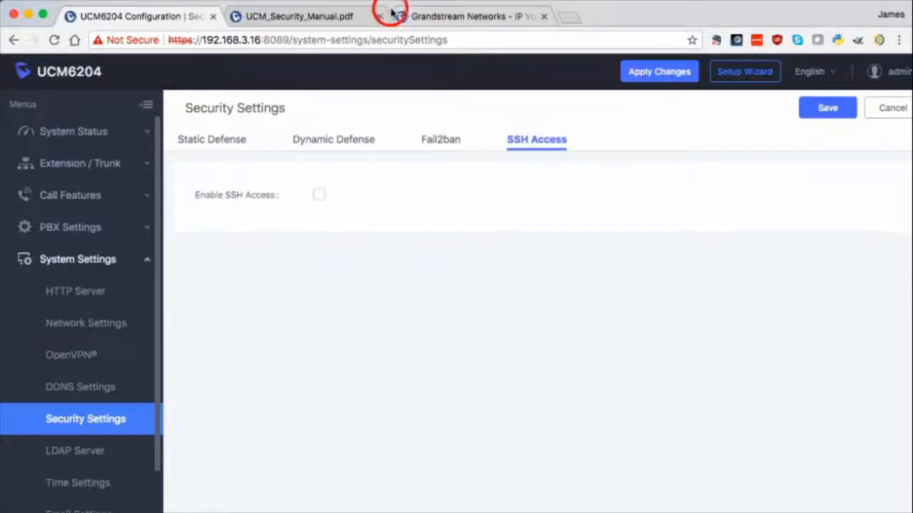
click(441, 17)
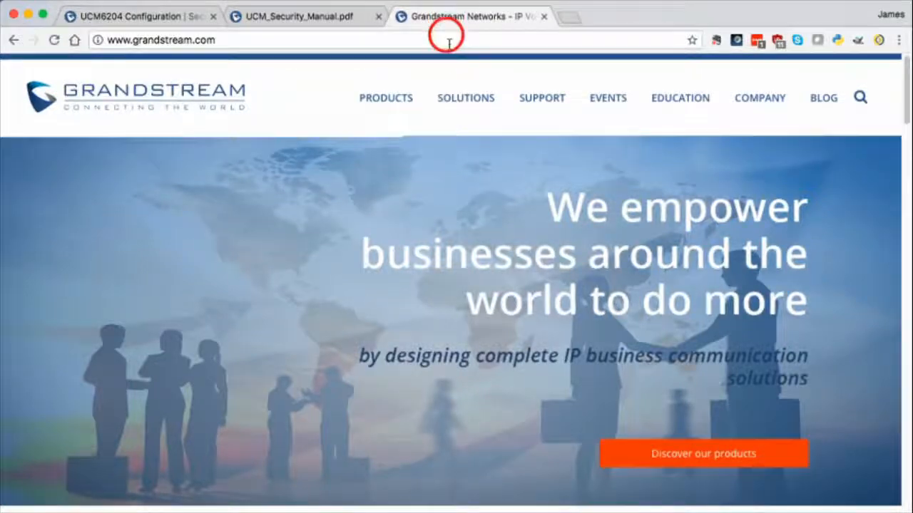
Browse the SOLUTIONS and PRODUCTS menus, then display the SUPPORT menu options
mouse_move(467, 97)
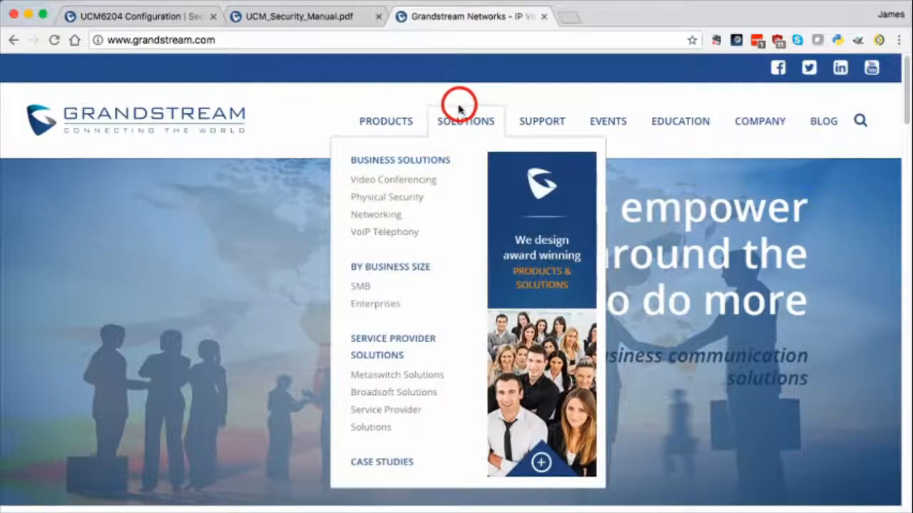
mouse_move(403, 124)
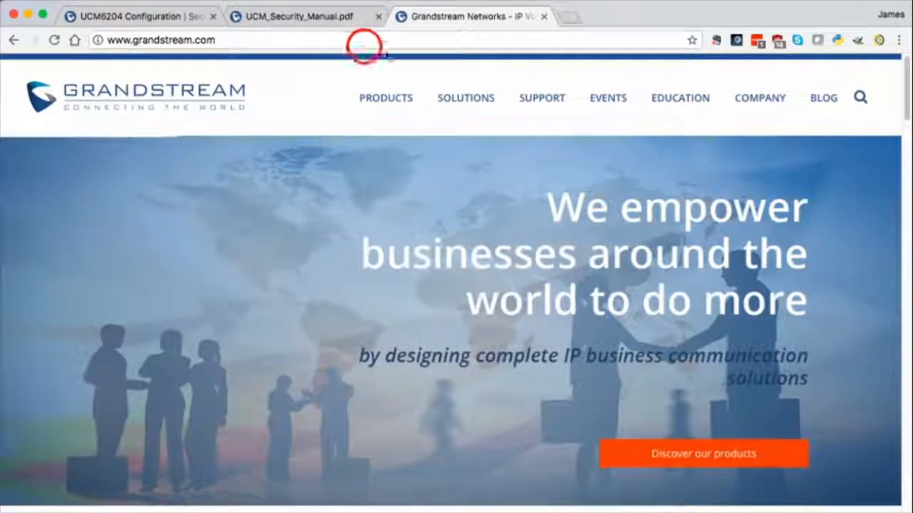
mouse_move(544, 108)
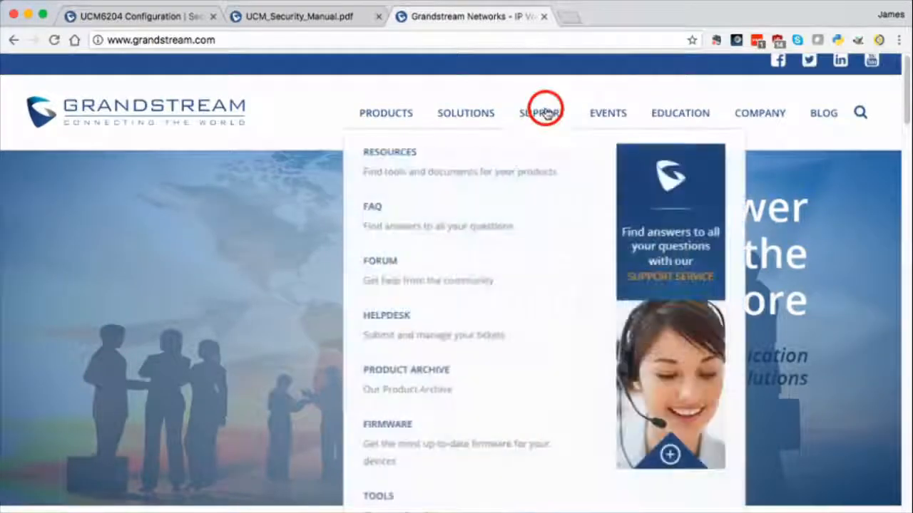
On the Support page, search resources for 'UCM' and choose the UCM6200 series
click(546, 112)
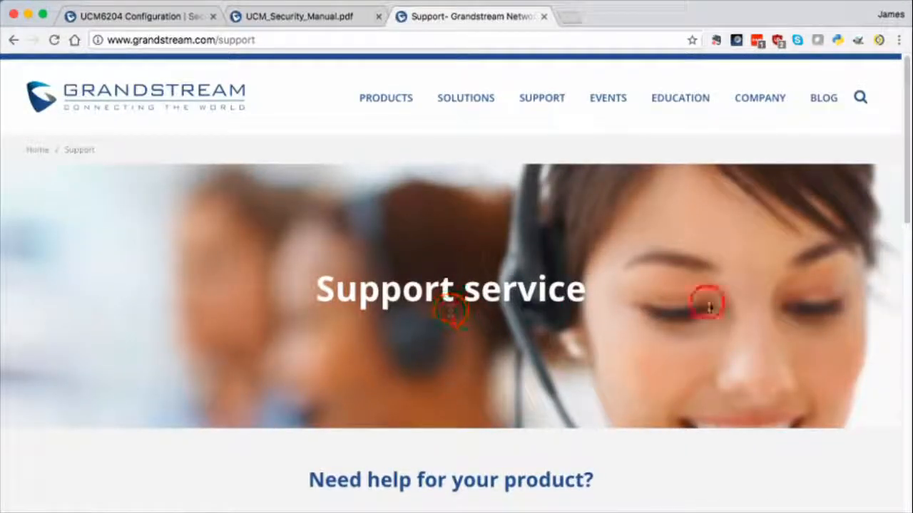
scroll(896, 261, down, 5)
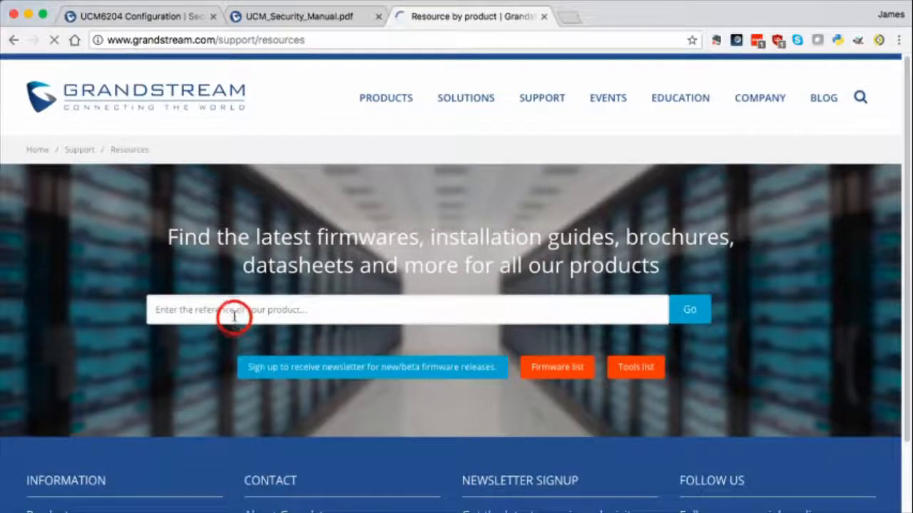
click(234, 317)
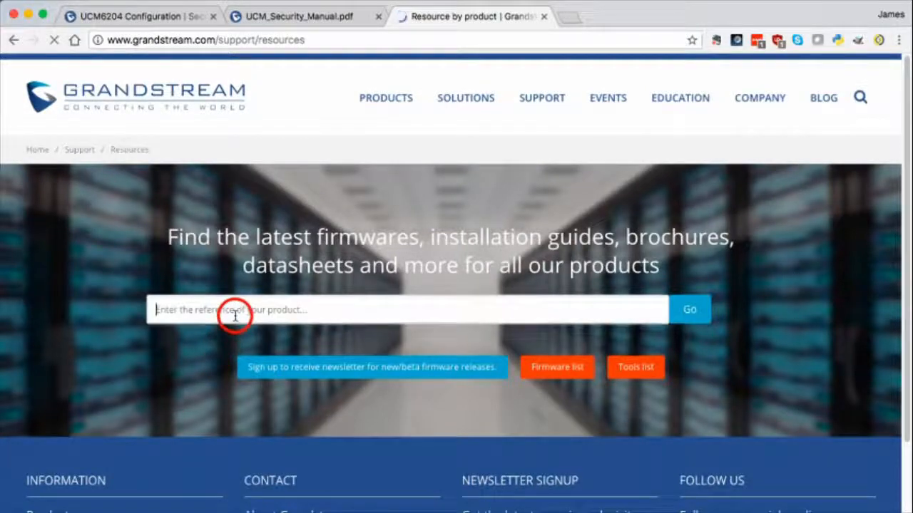
text(UCM)
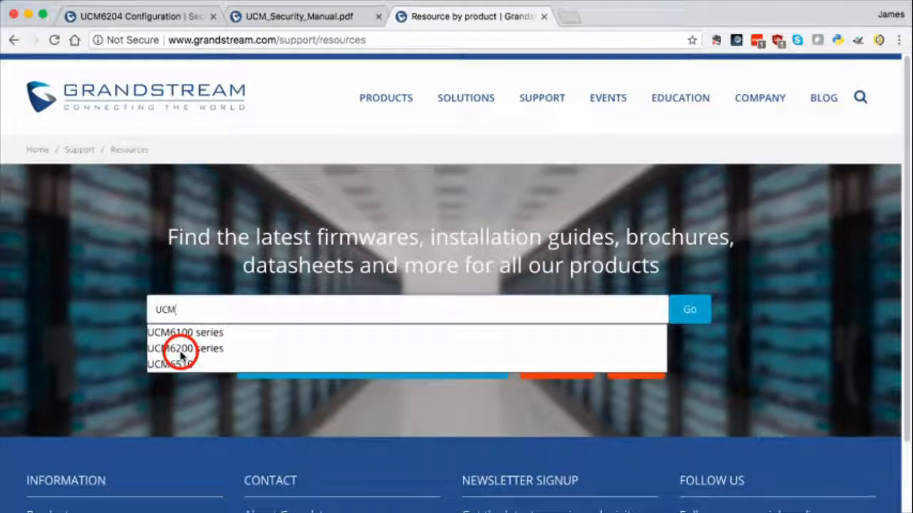
click(180, 354)
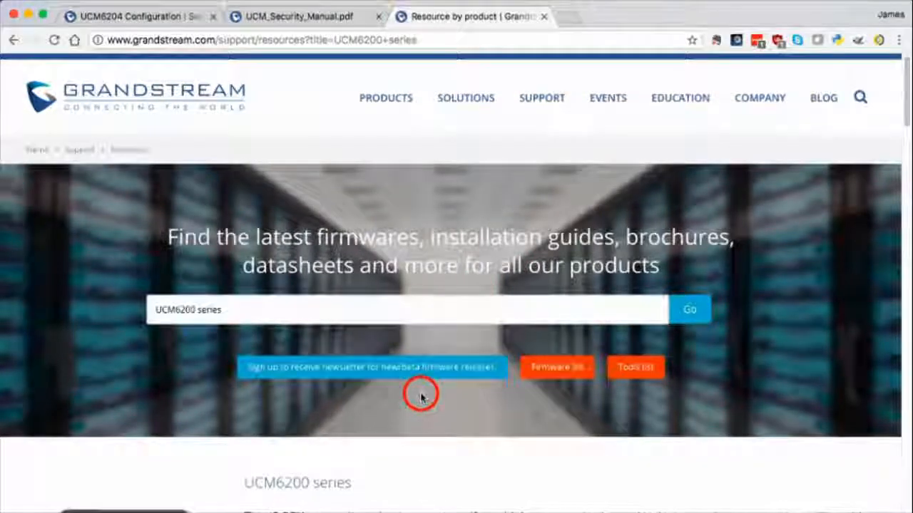
Scroll to the Security resources and open the 32-page UCM Security Manual PDF
scroll(422, 392, down, 4)
scroll(353, 403, down, 2)
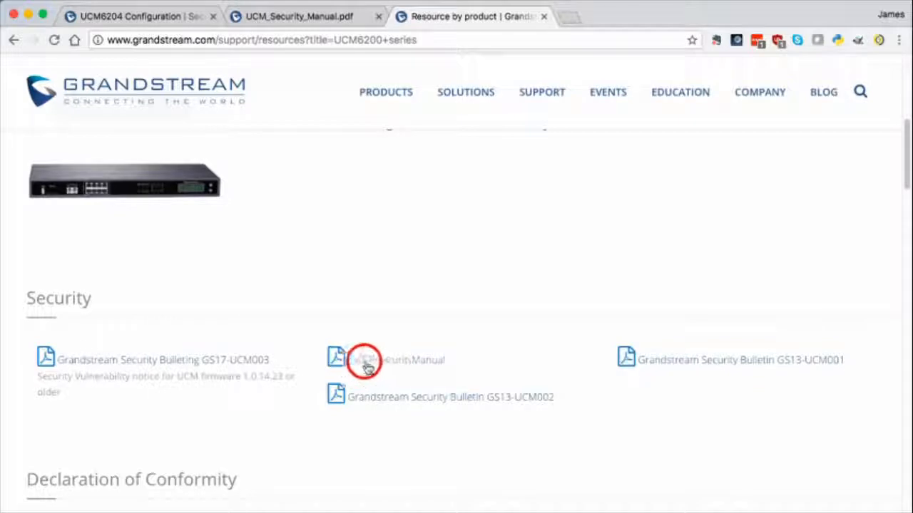
click(412, 368)
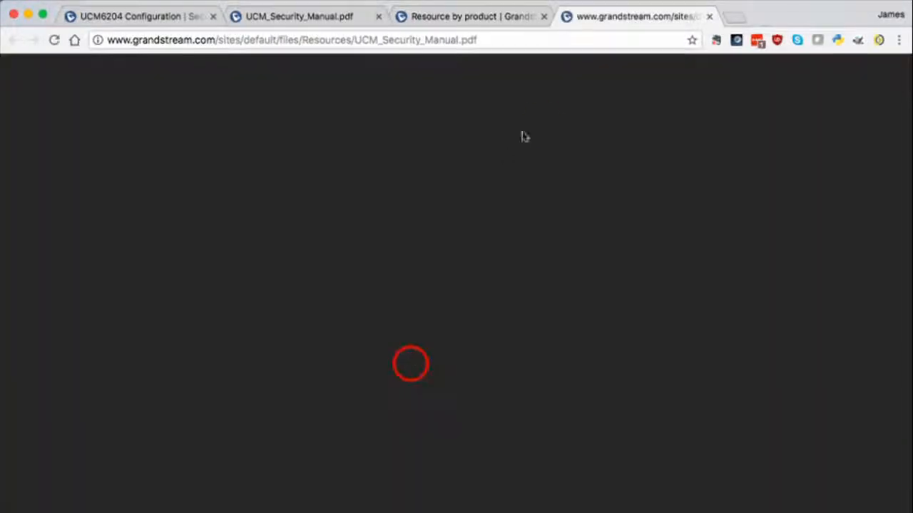
click(542, 124)
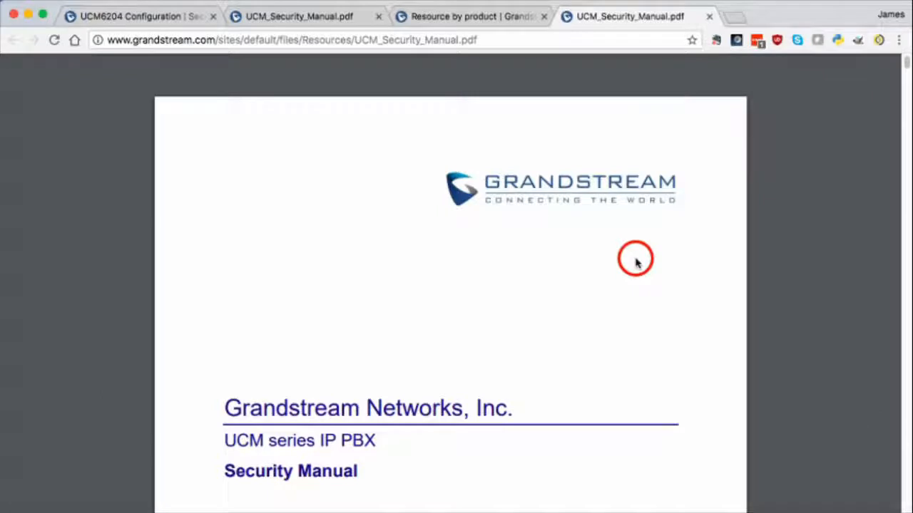
Scroll the Security Manual past the cover into the Table of Contents, through Web UI Access, Extension and Trunk Security
scroll(555, 288, down, 5)
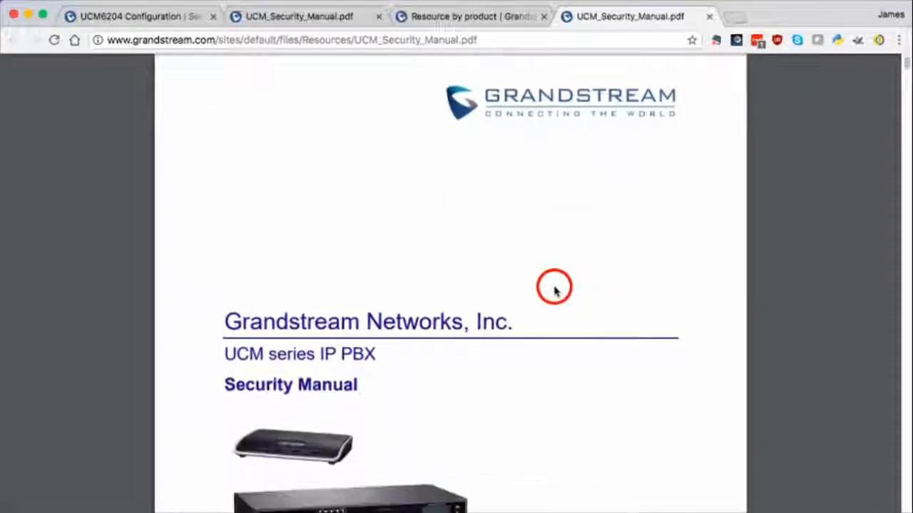
scroll(555, 288, down, 5)
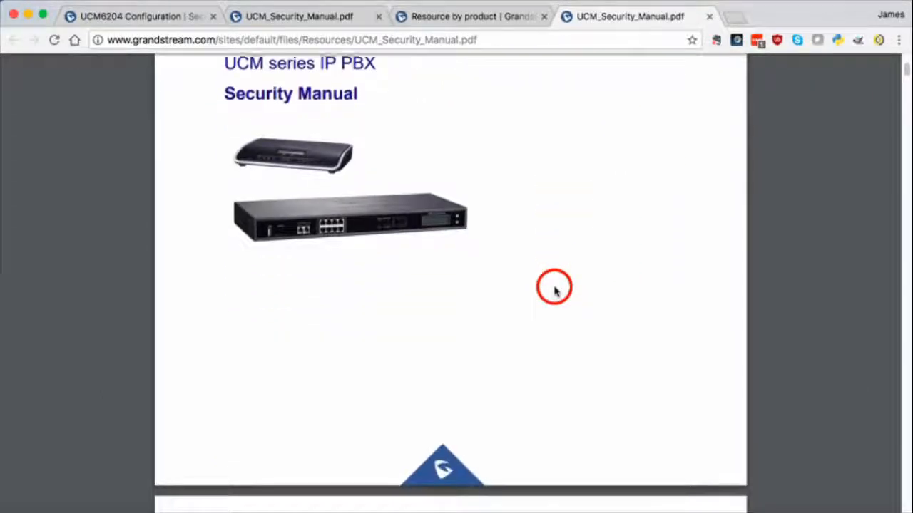
scroll(555, 289, down, 1)
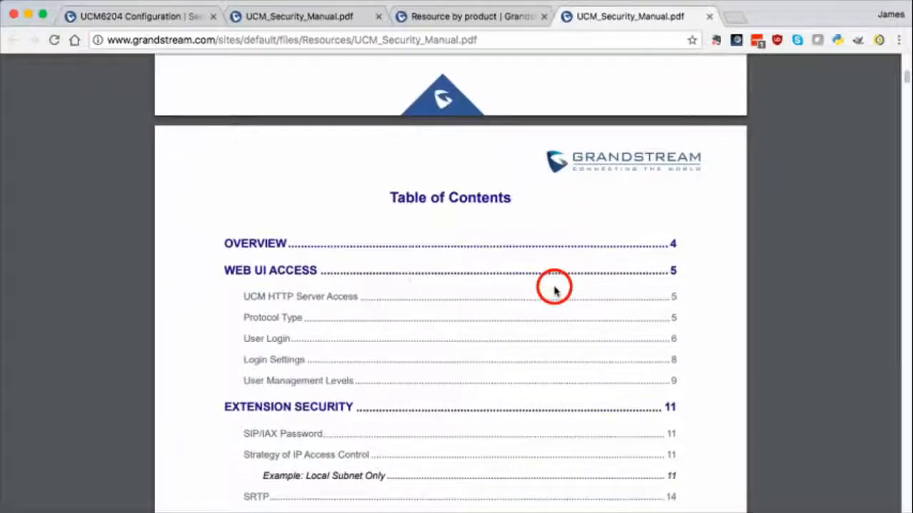
scroll(283, 354, down, 2)
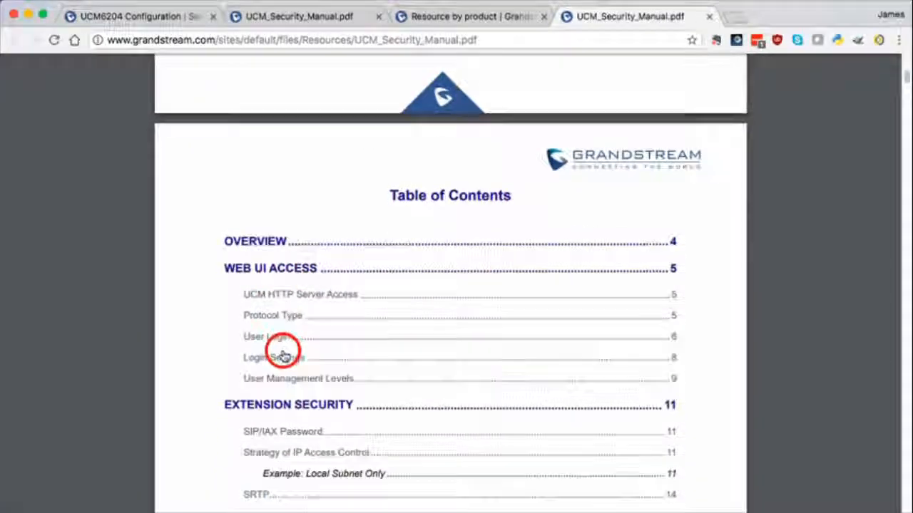
scroll(283, 355, down, 3)
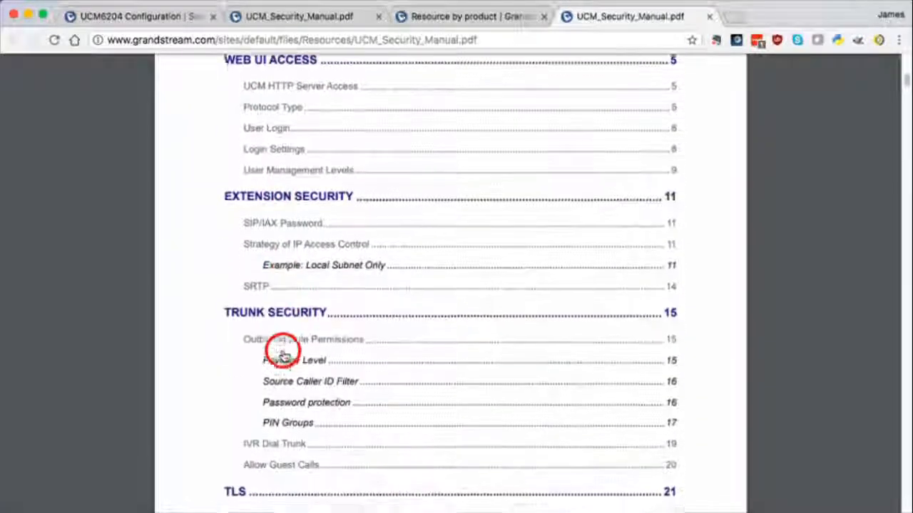